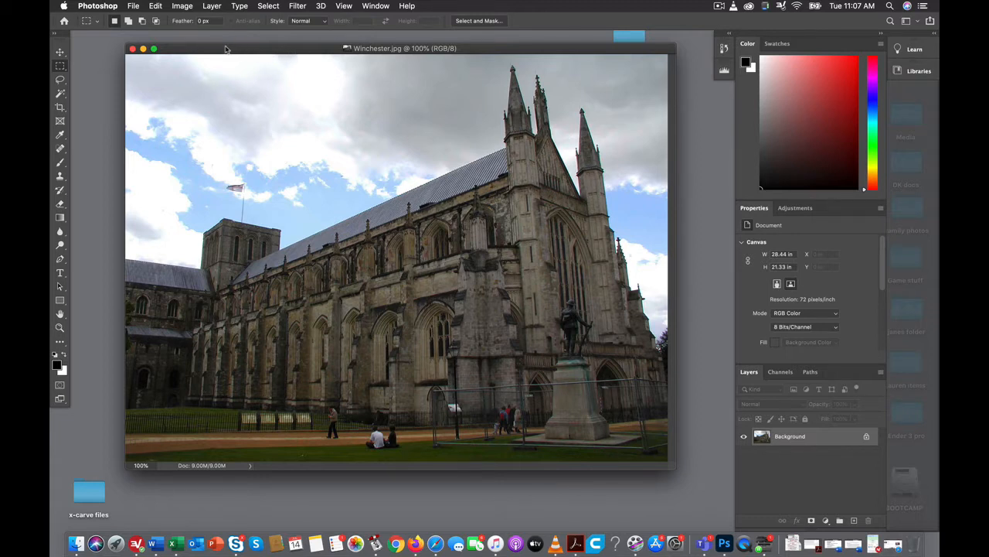
Open the Shadows/Highlights adjustment for the cathedral photo with its additional options shown.
left_click(182, 6)
mouse_move(194, 35)
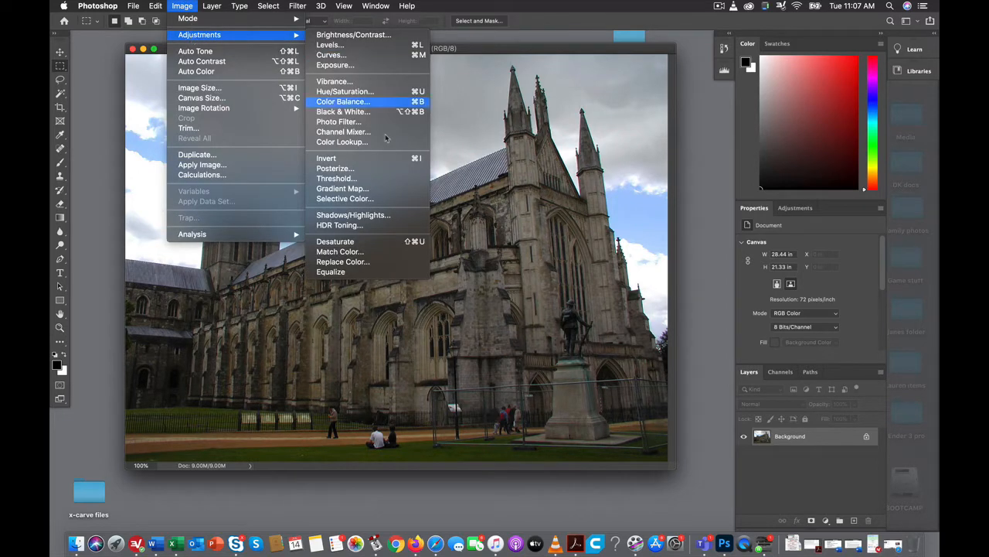
left_click(387, 219)
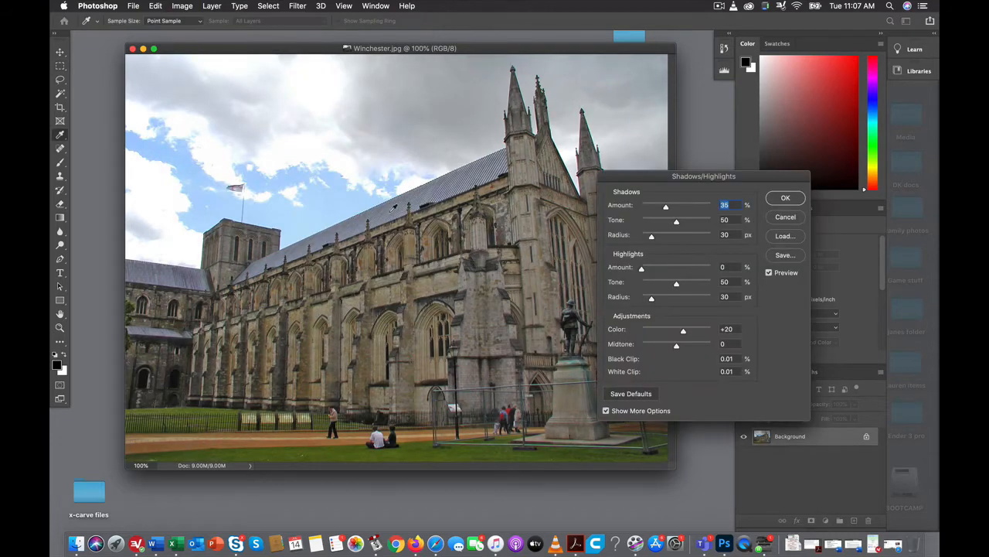
left_click_drag(750, 178, 755, 131)
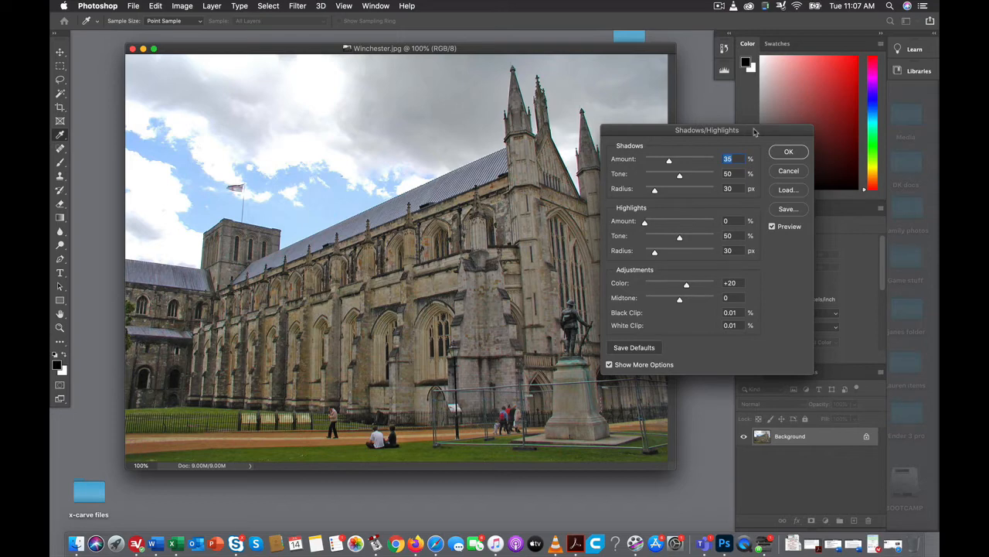
left_click_drag(756, 137, 747, 151)
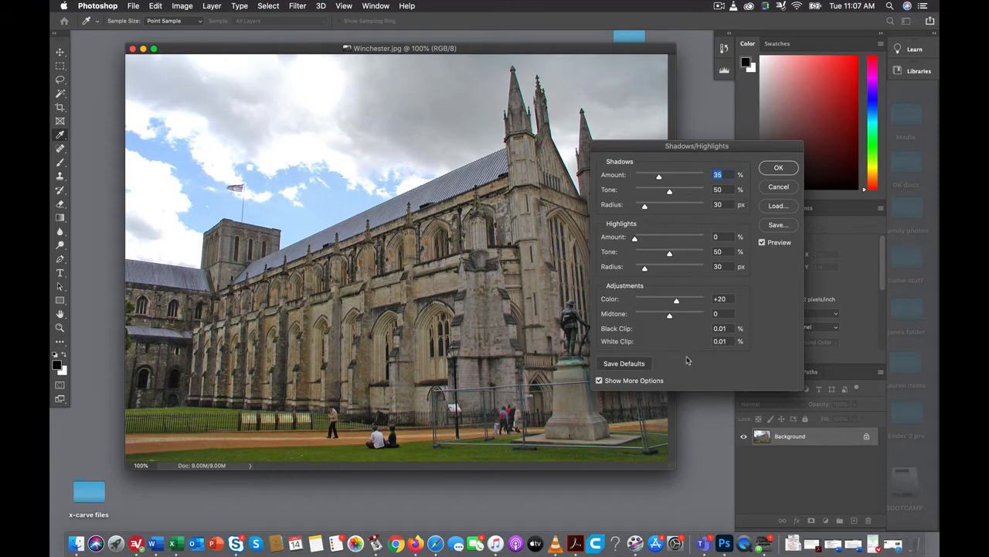
left_click(599, 380)
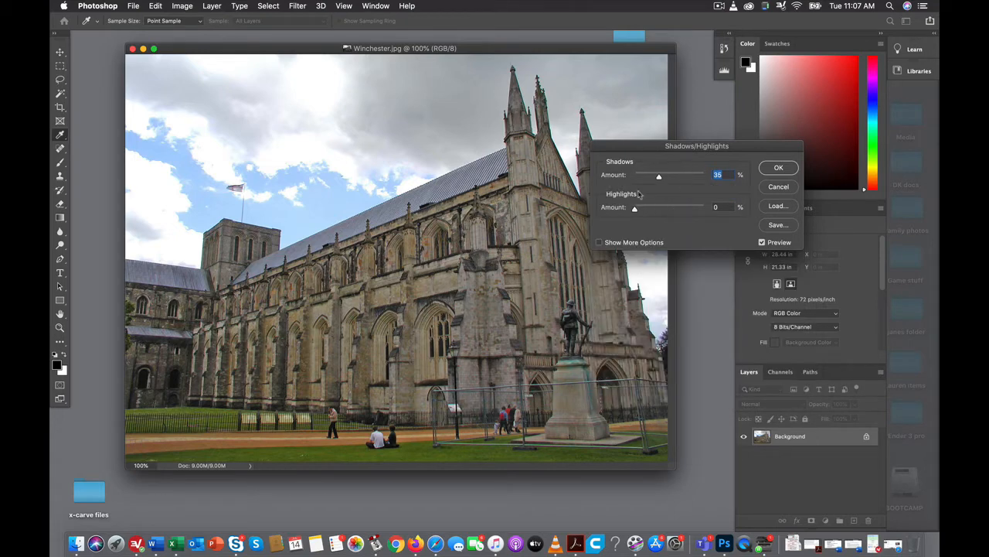
left_click(600, 244)
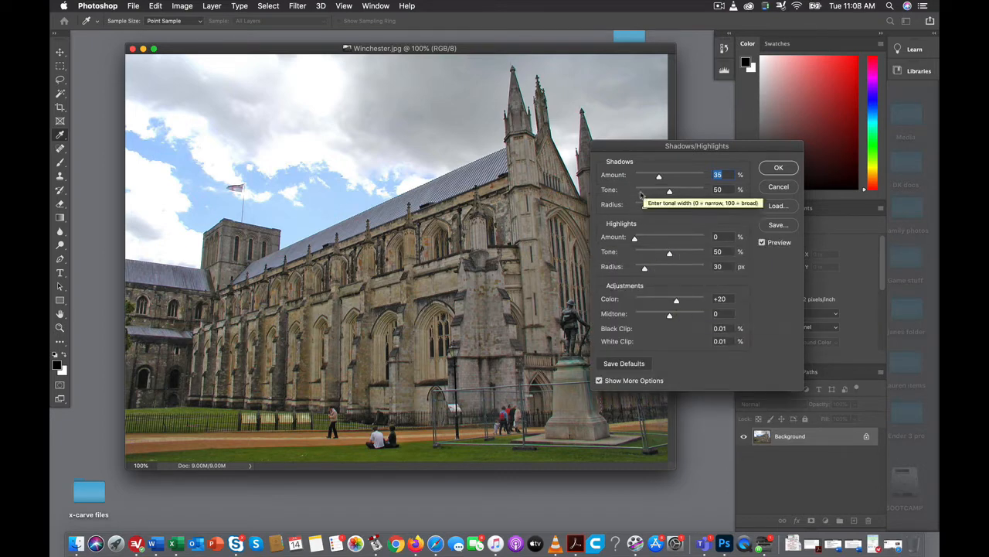
Apply the Shadows/Highlights adjustment with a shadows amount of 56% and a highlights amount of 60%.
mouse_move(659, 177)
left_mouse_down()
mouse_move(682, 178)
mouse_move(648, 178)
mouse_move(675, 178)
left_mouse_up()
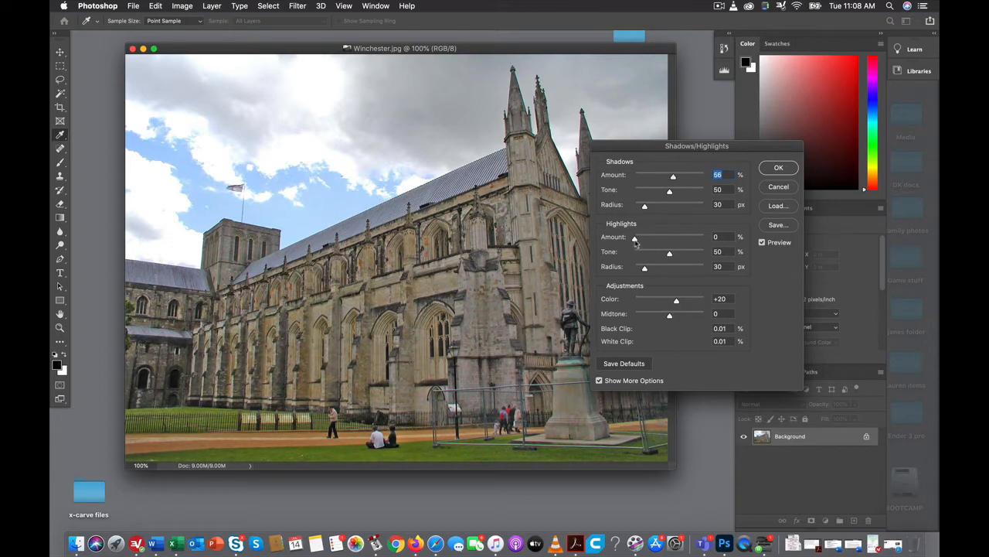
left_click_drag(635, 240, 683, 241)
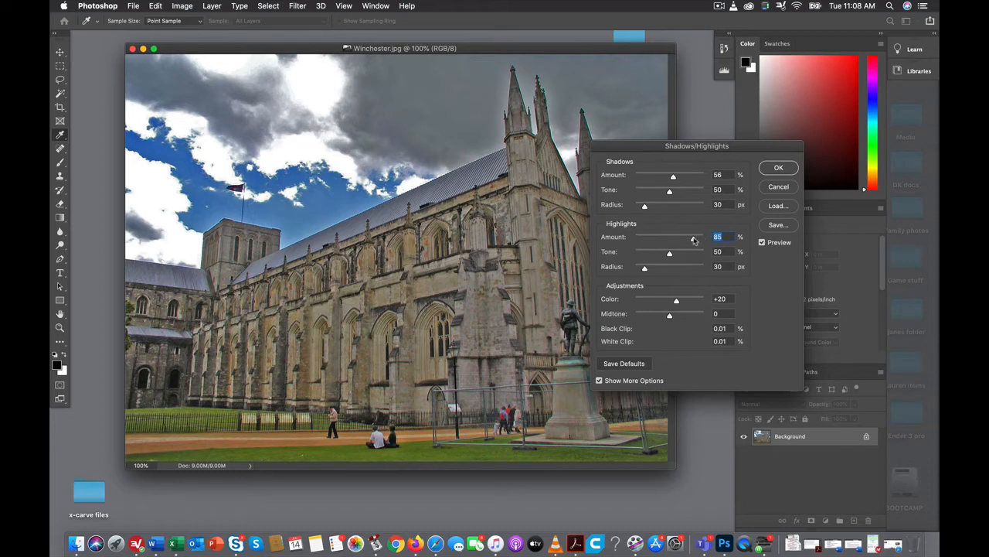
left_click_drag(694, 239, 676, 241)
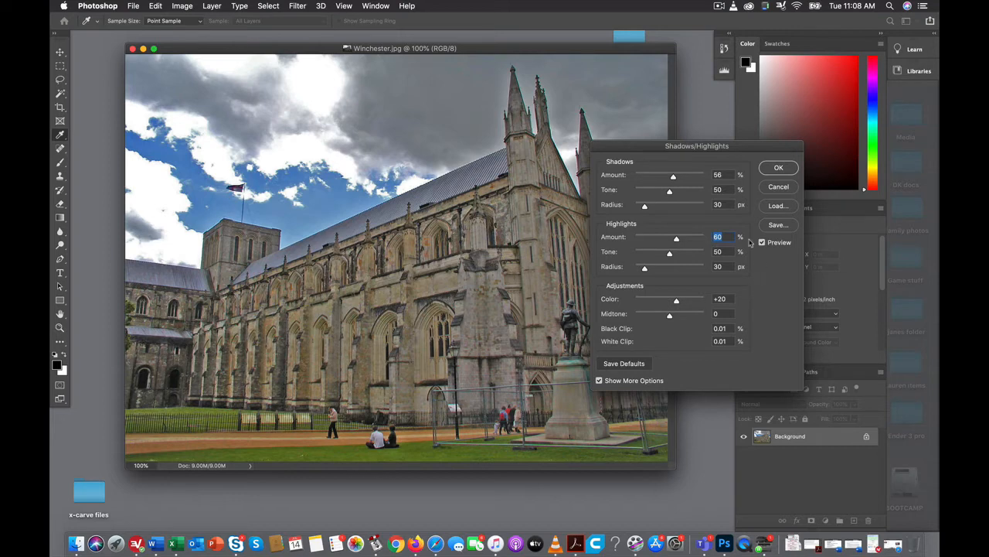
left_click(775, 169)
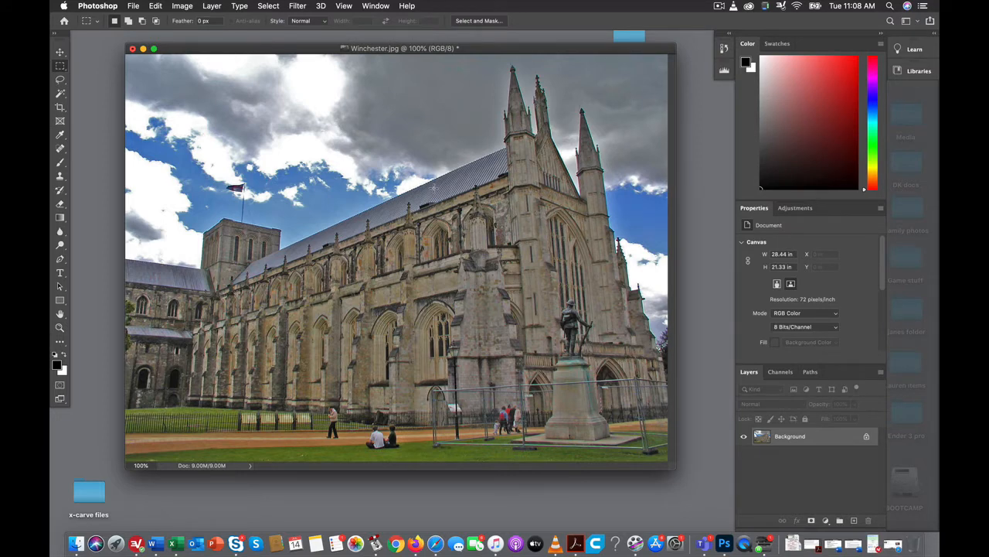
Start a custom Lens Correction on the photo and set Remove Distortion to -1.00.
left_click(191, 8)
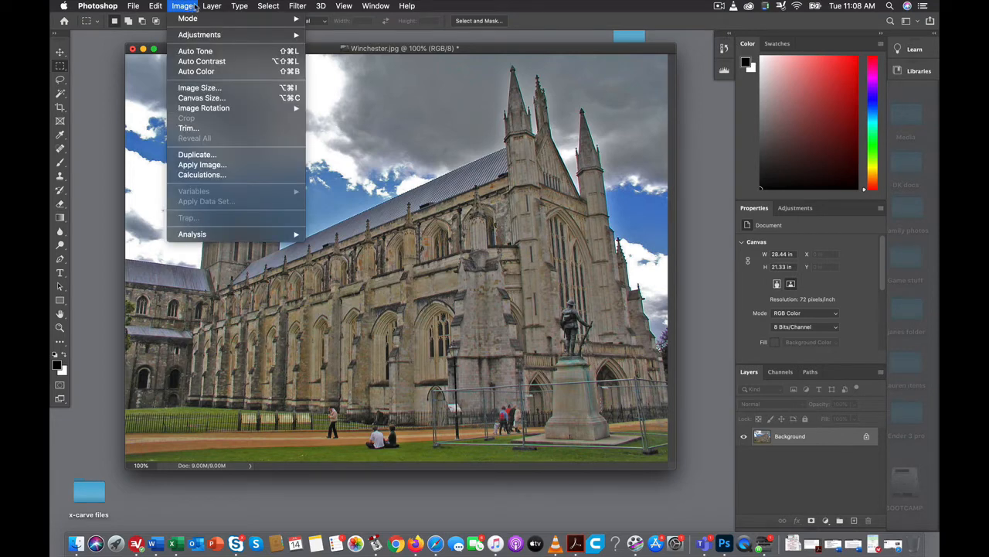
mouse_move(299, 6)
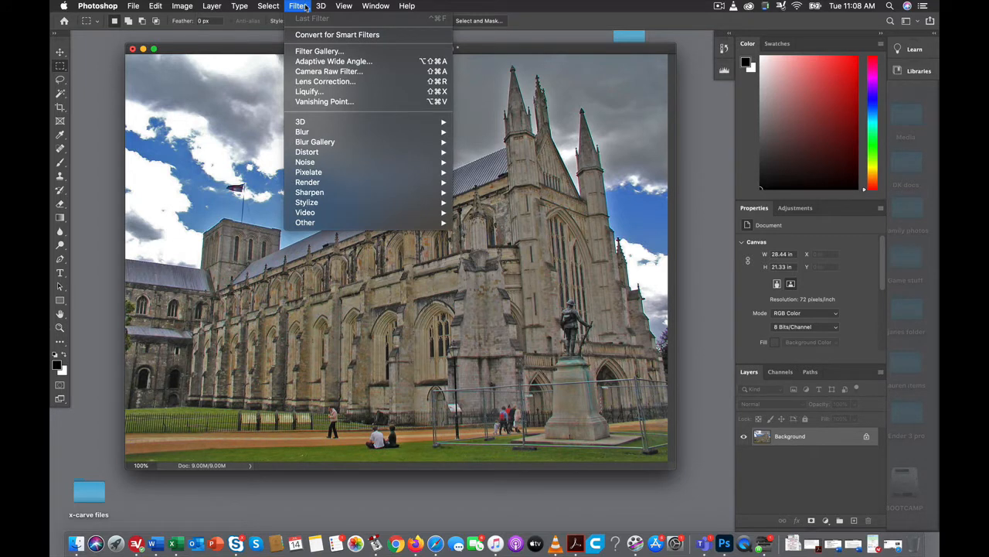
left_click(317, 83)
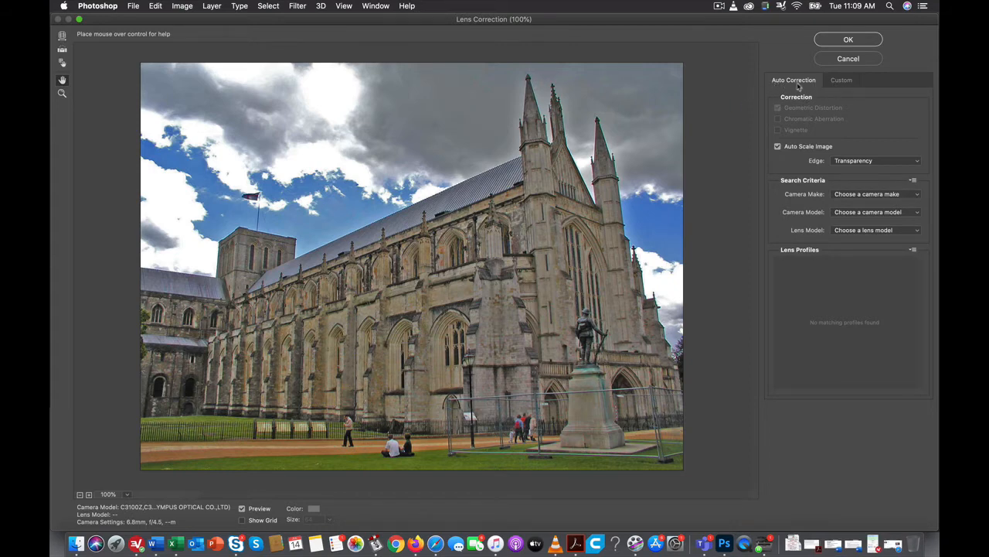
left_click(845, 83)
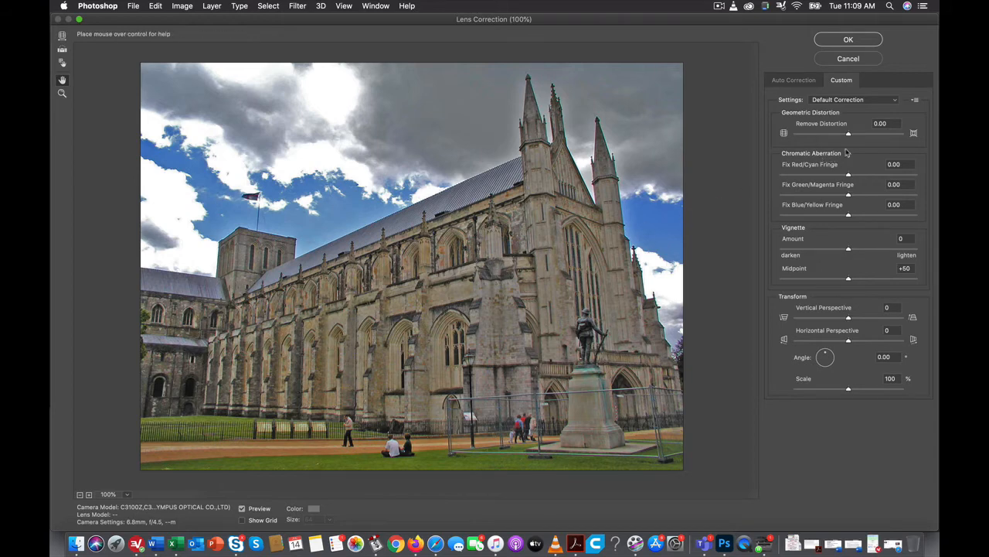
left_click_drag(848, 135, 798, 135)
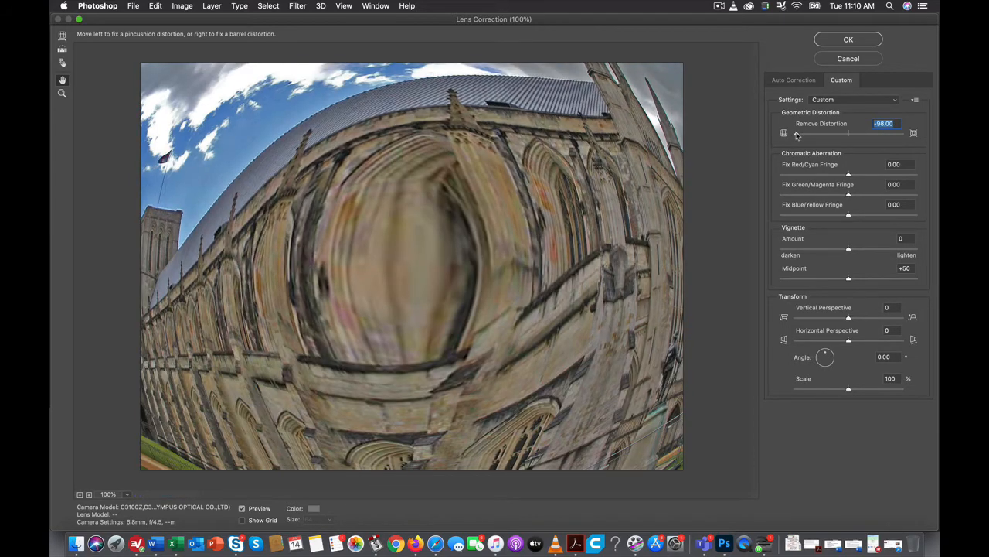
left_click_drag(798, 136, 856, 137)
left_click_drag(874, 137, 848, 140)
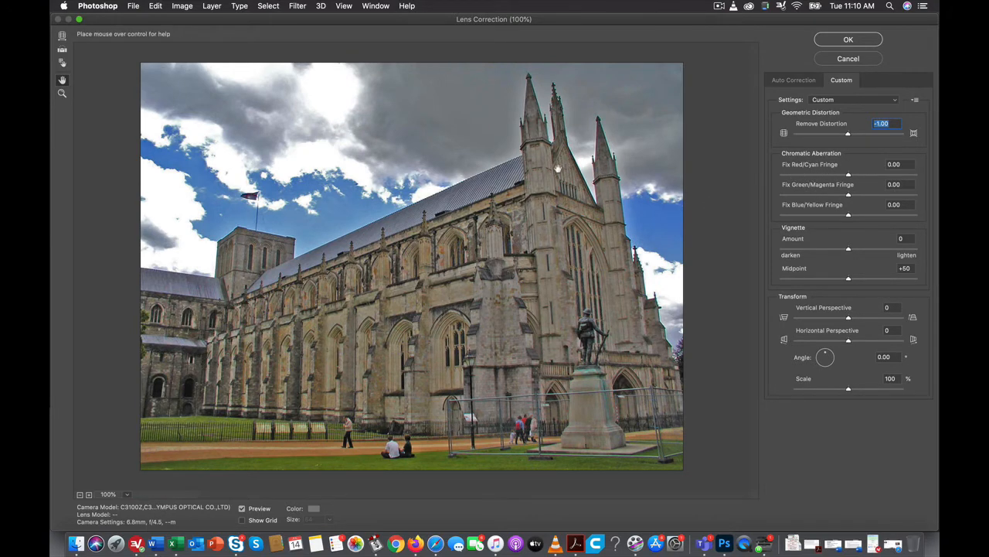
Reduce the colour fringes along the cathedral spires by setting the Red/Cyan fix to +25.40 and the Green/Magenta fix to -73.81.
left_click_drag(576, 142, 534, 194)
key("super+plus")
key("super+plus")
key("super+plus")
key("super+plus")
key("super+plus")
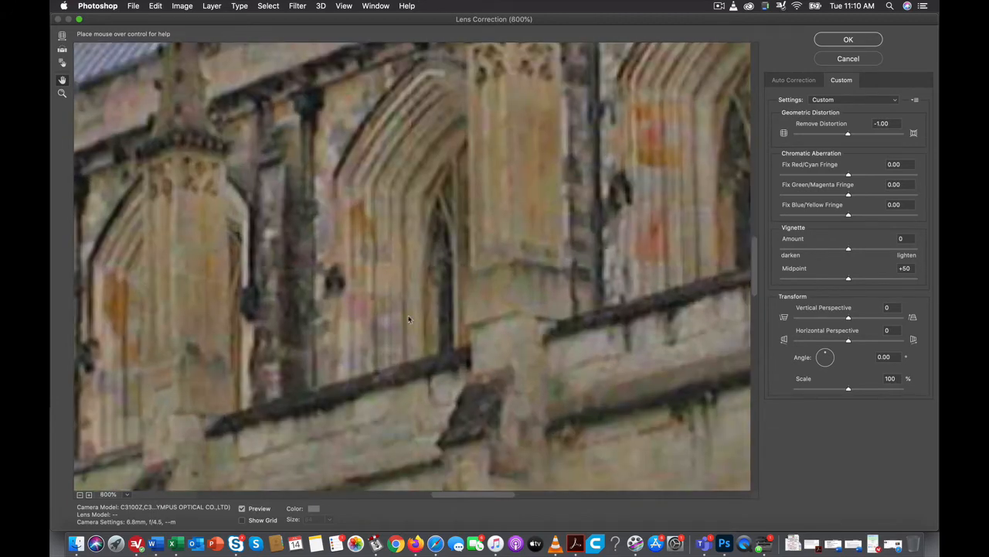
key("super+plus")
scroll(633, 145, "up", 10)
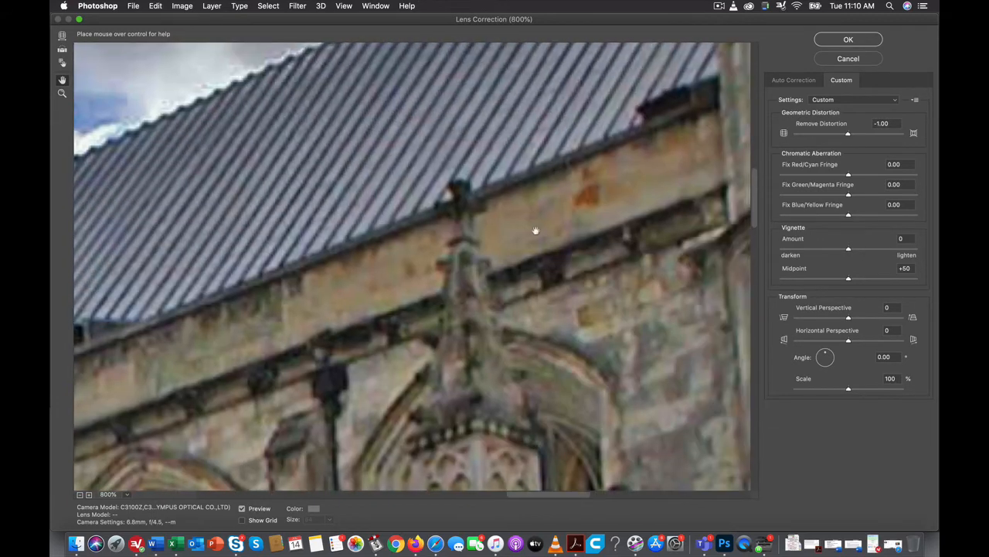
left_click_drag(634, 147, 175, 366)
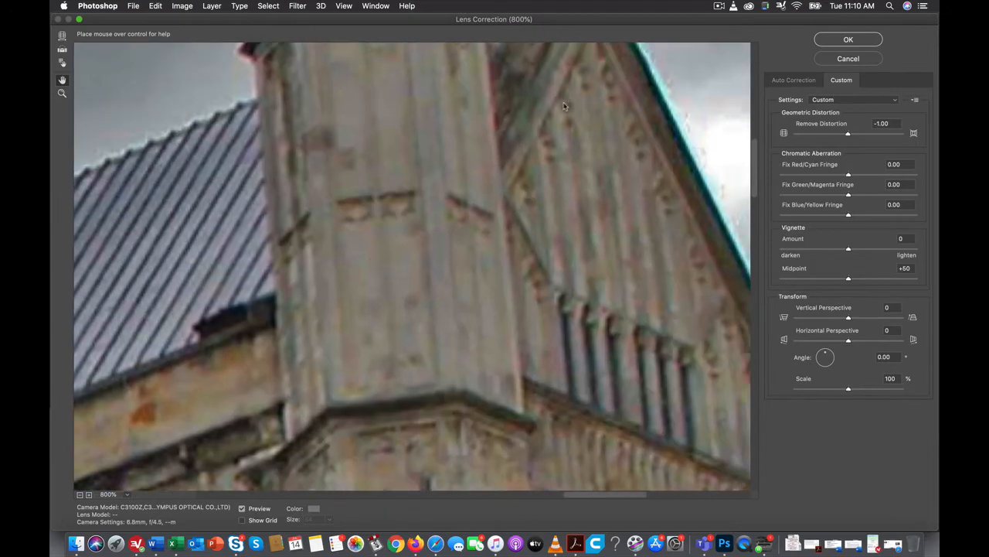
left_click_drag(541, 167, 517, 329)
left_click_drag(533, 122, 506, 255)
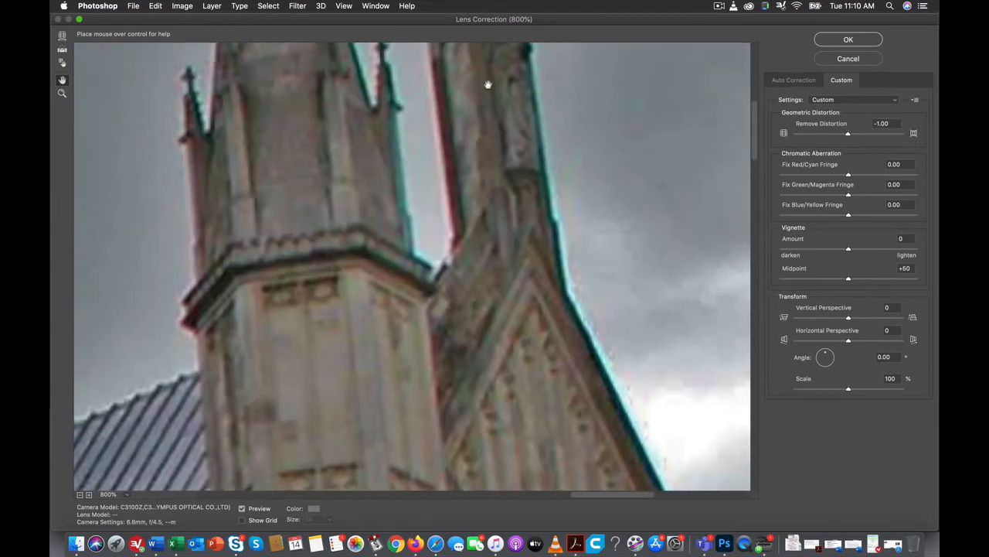
left_click_drag(484, 119, 518, 313)
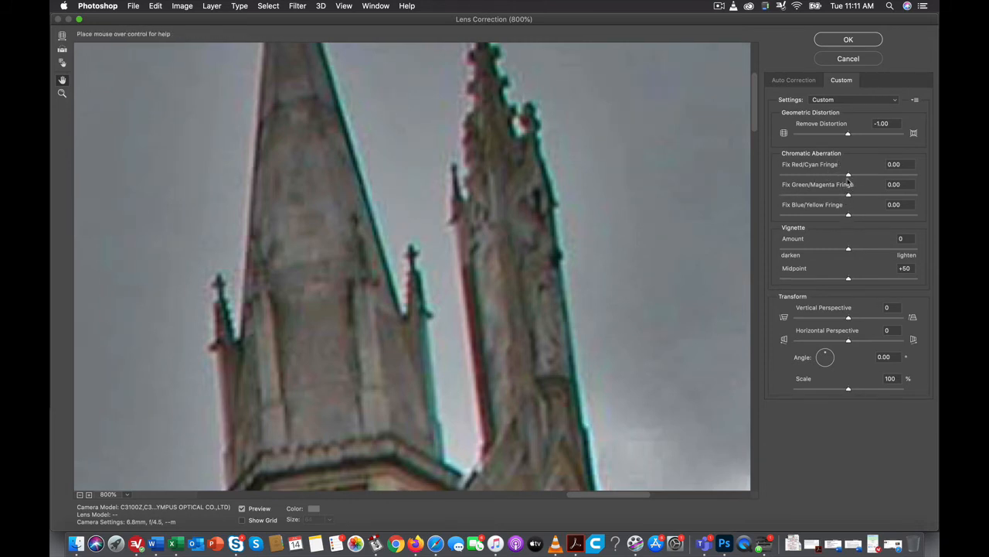
left_click_drag(849, 177, 800, 198)
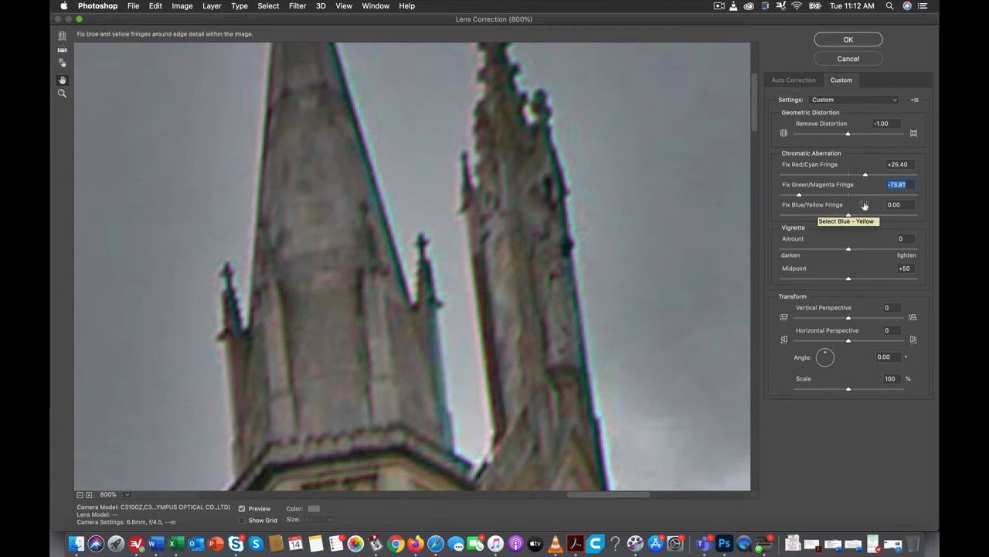
Darken the edges of the whole photo with a vignette amount of -44.
key("super+minus")
key("super+minus")
key("super+minus")
key("super+minus")
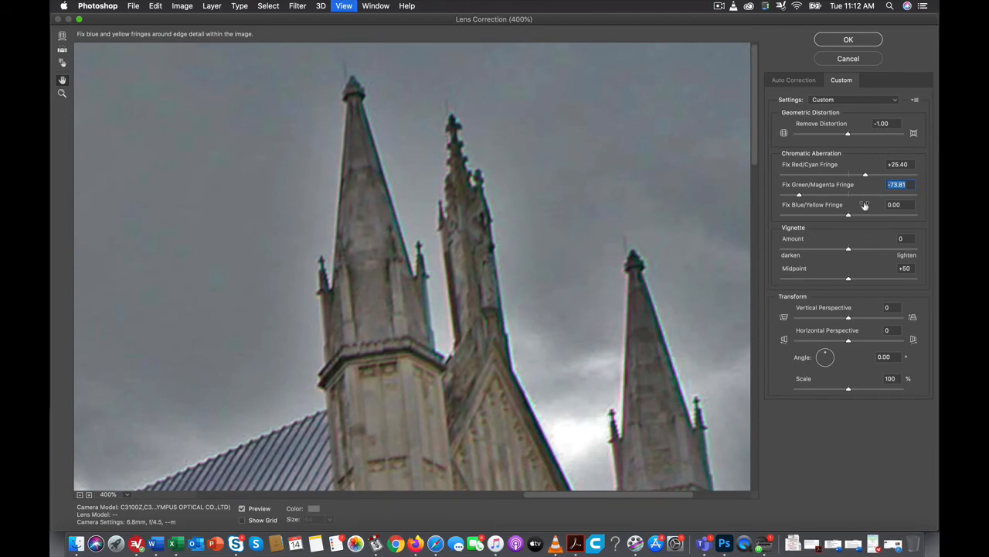
key("super+minus")
key("super+minus")
key("super+minus")
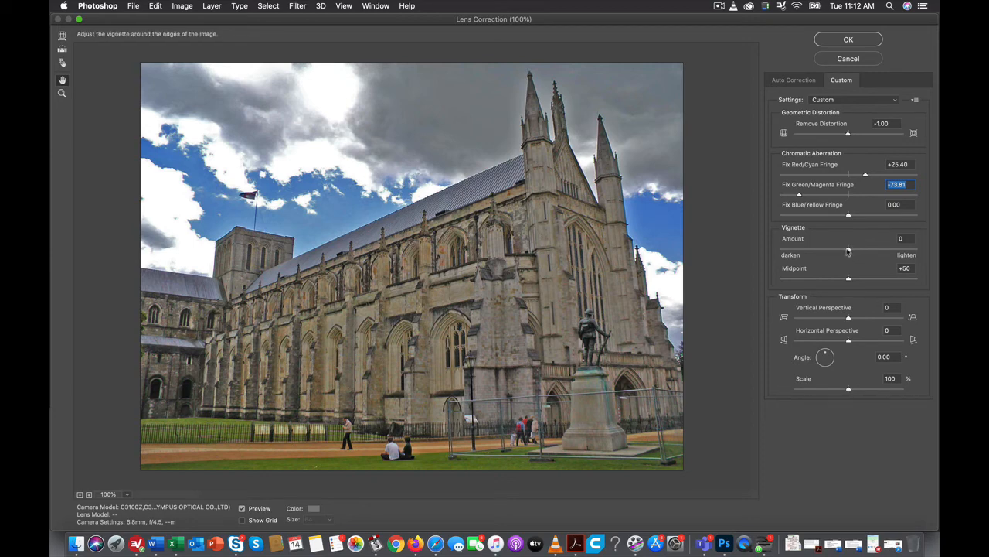
left_click_drag(848, 250, 777, 249)
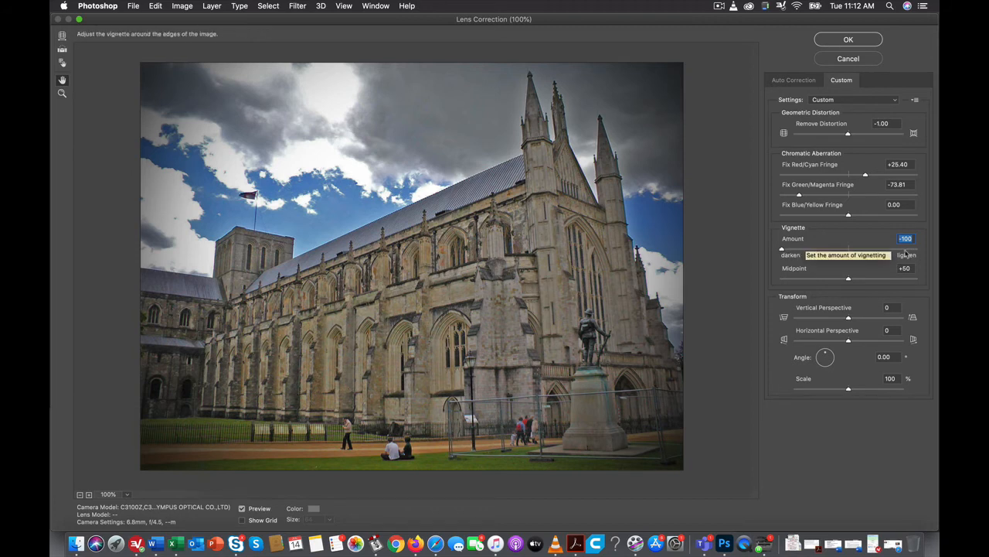
left_click_drag(783, 252, 827, 253)
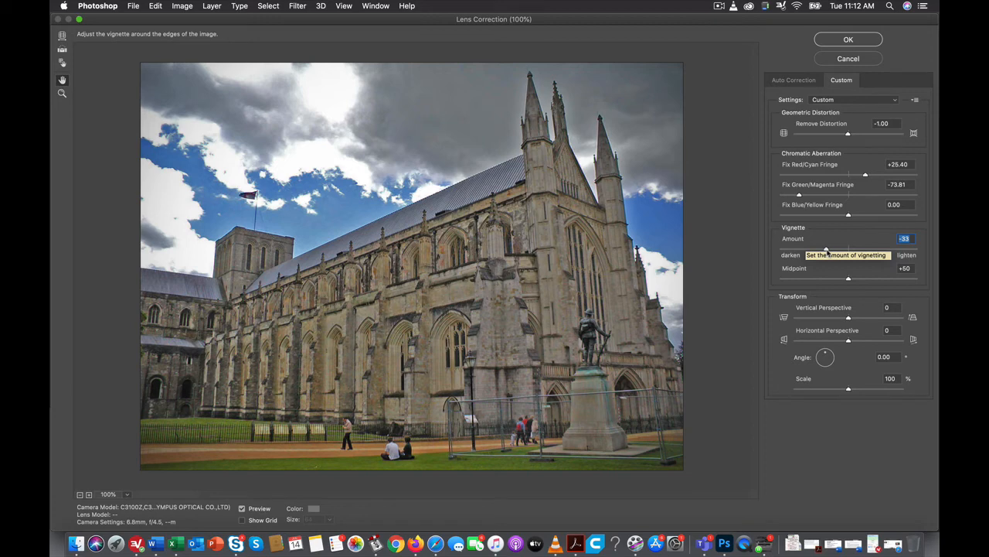
left_click_drag(825, 251, 819, 252)
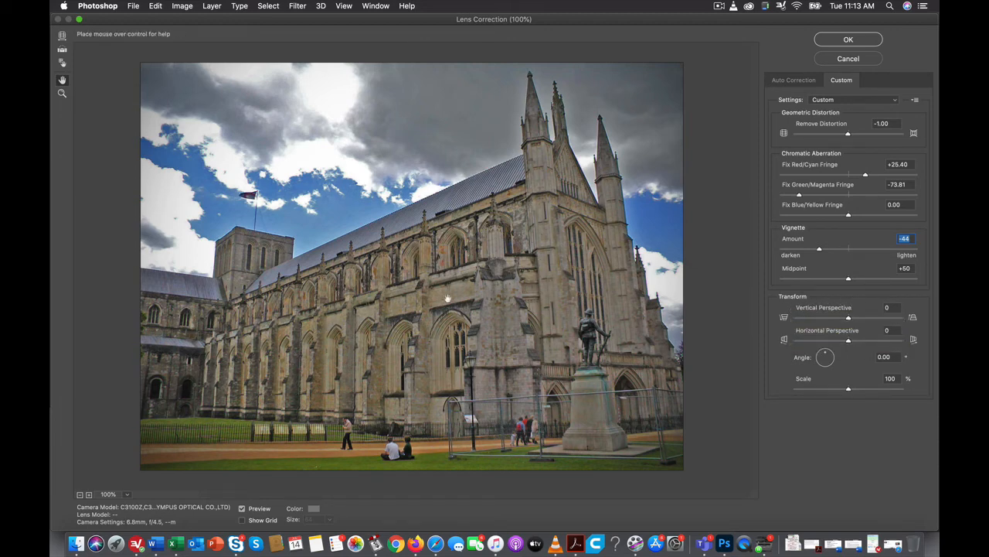
Straighten the building against the alignment grid with vertical perspective -31, scale the image to 80%, and apply the lens correction.
left_click(242, 520)
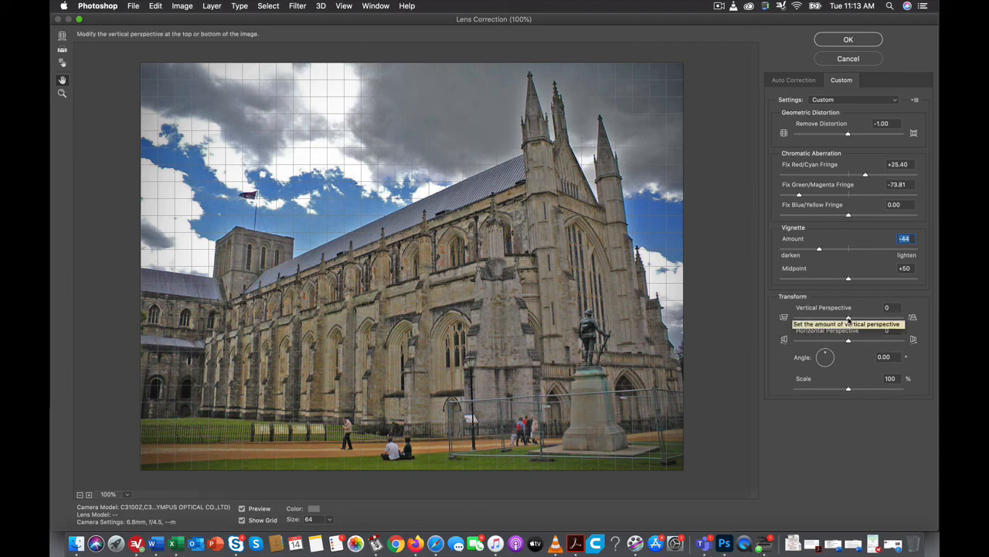
left_click_drag(849, 318, 836, 321)
left_click_drag(836, 320, 829, 321)
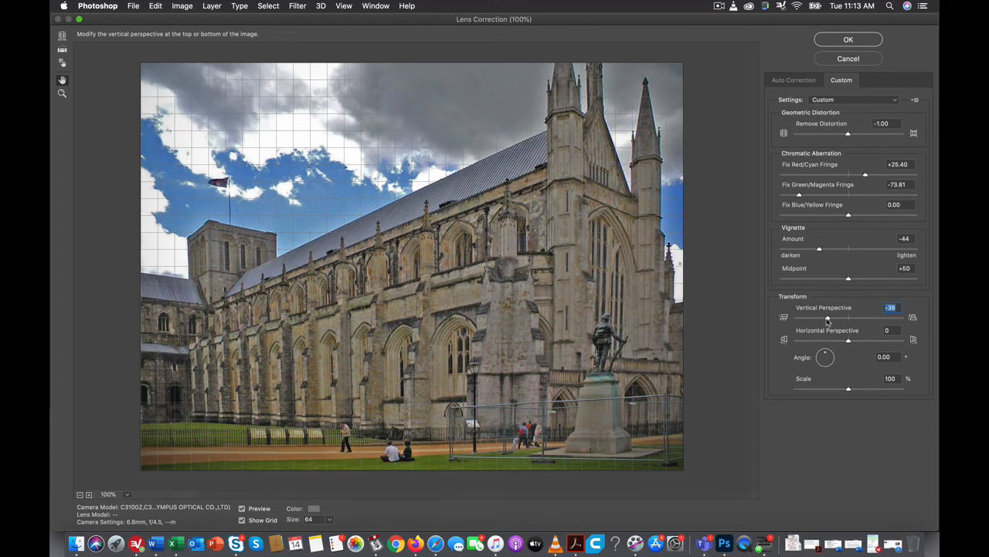
left_click_drag(827, 321, 829, 320)
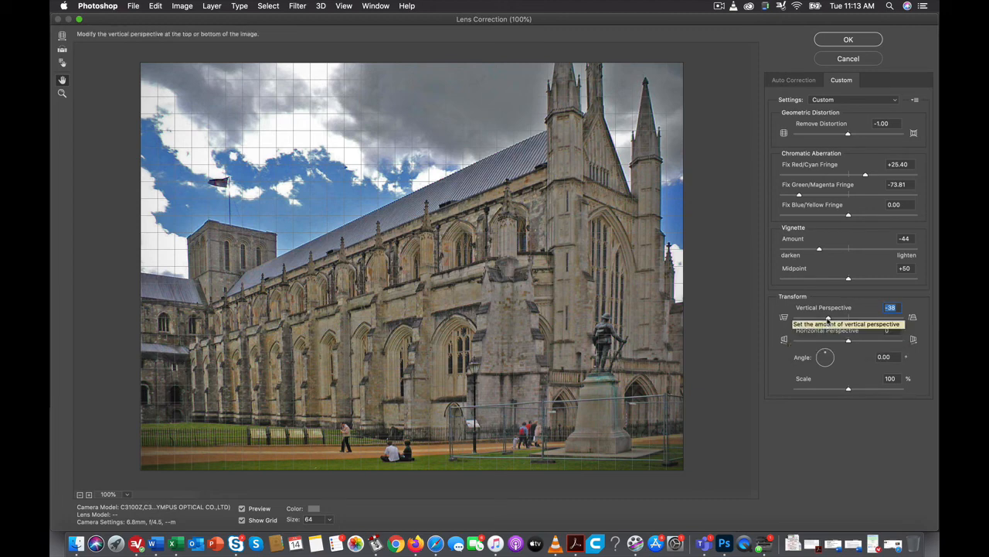
left_click_drag(828, 320, 833, 320)
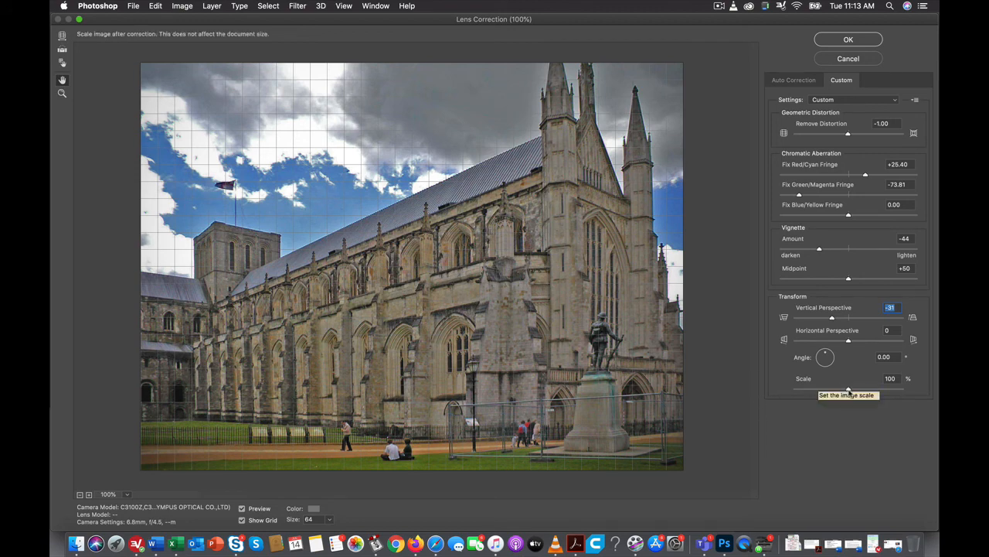
left_click_drag(850, 391, 827, 393)
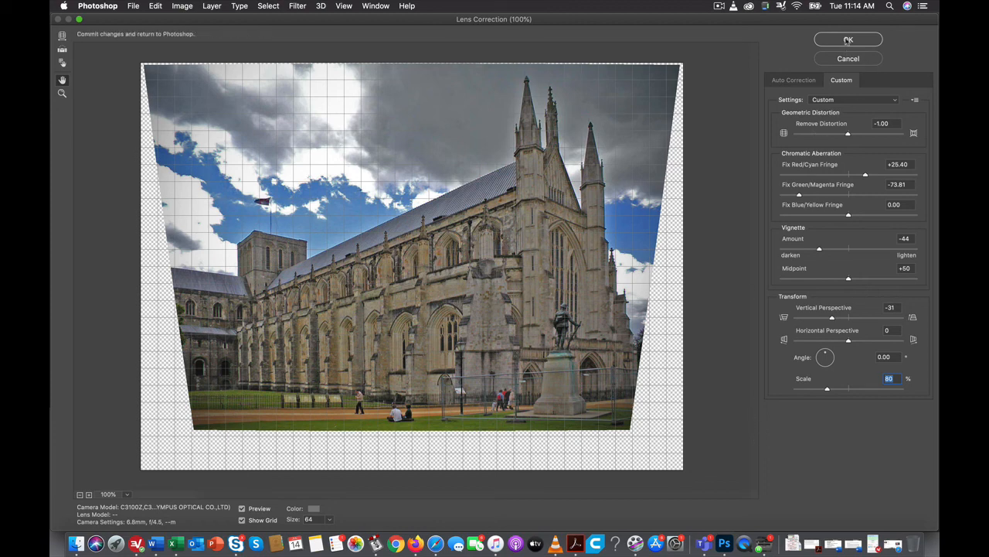
left_click(848, 40)
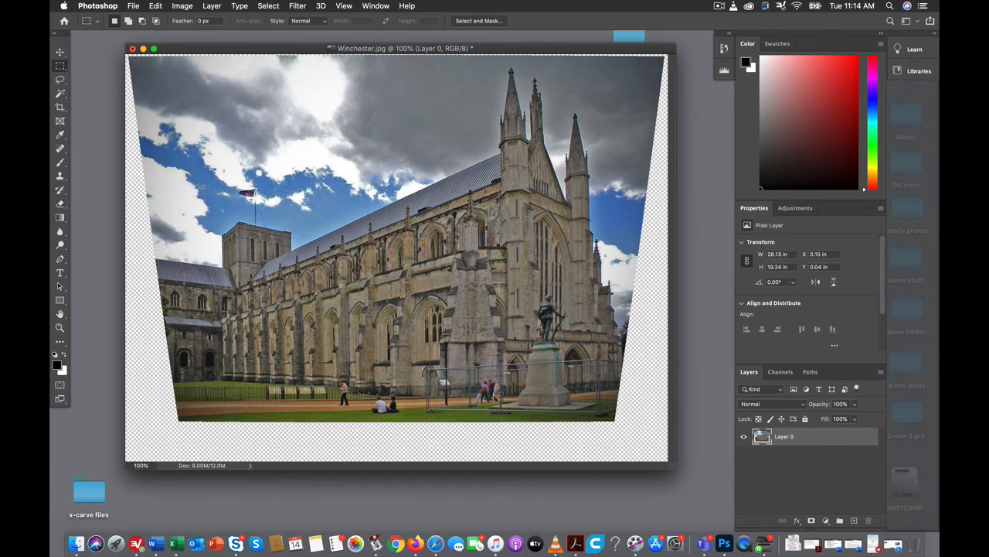
Crop the photo to exclude the transparent areas around the corrected image.
left_click(60, 108)
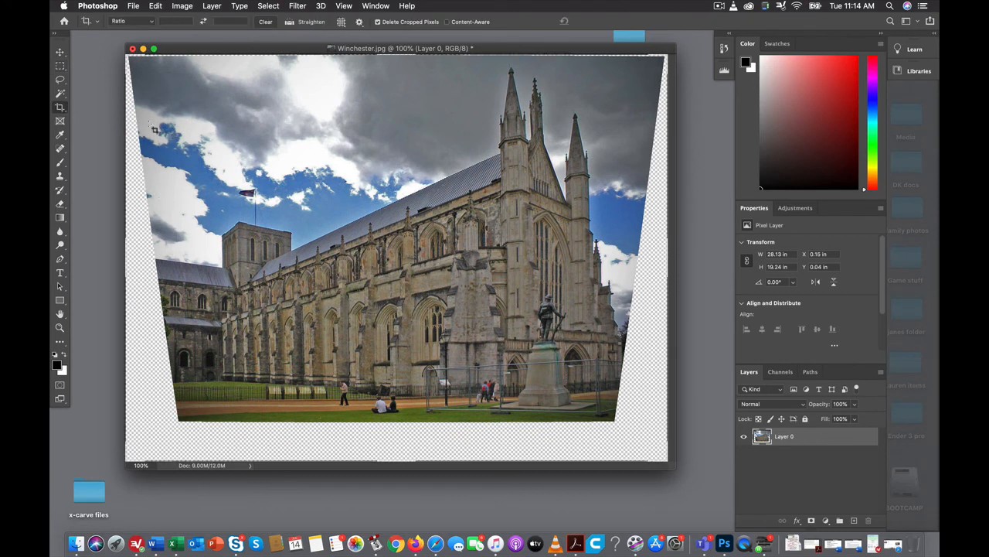
left_click_drag(158, 64, 621, 422)
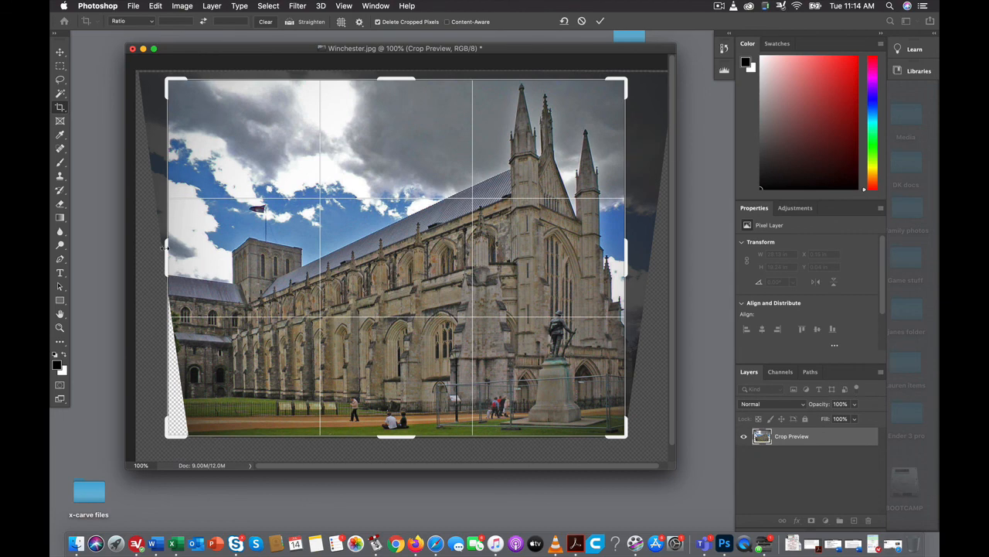
left_click_drag(165, 247, 177, 246)
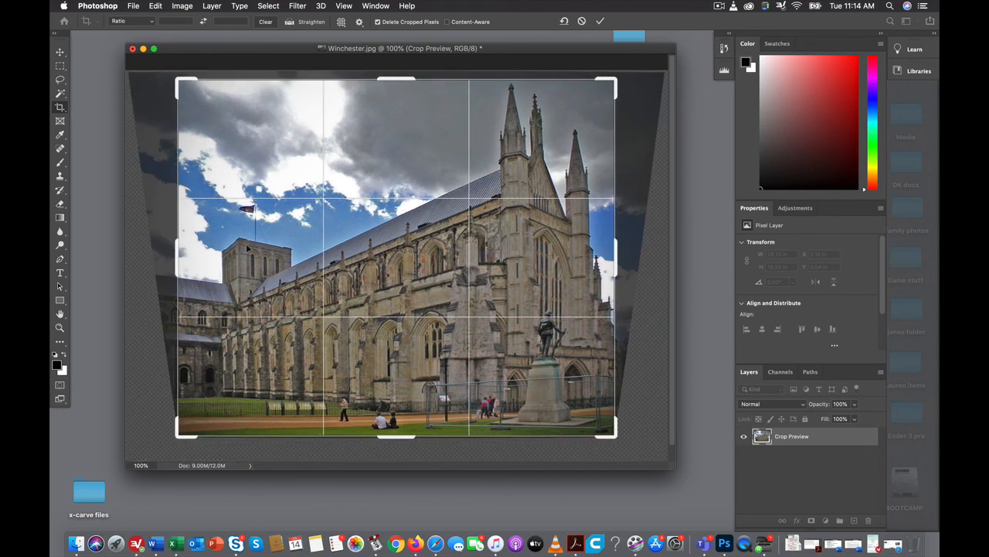
double_click(429, 161)
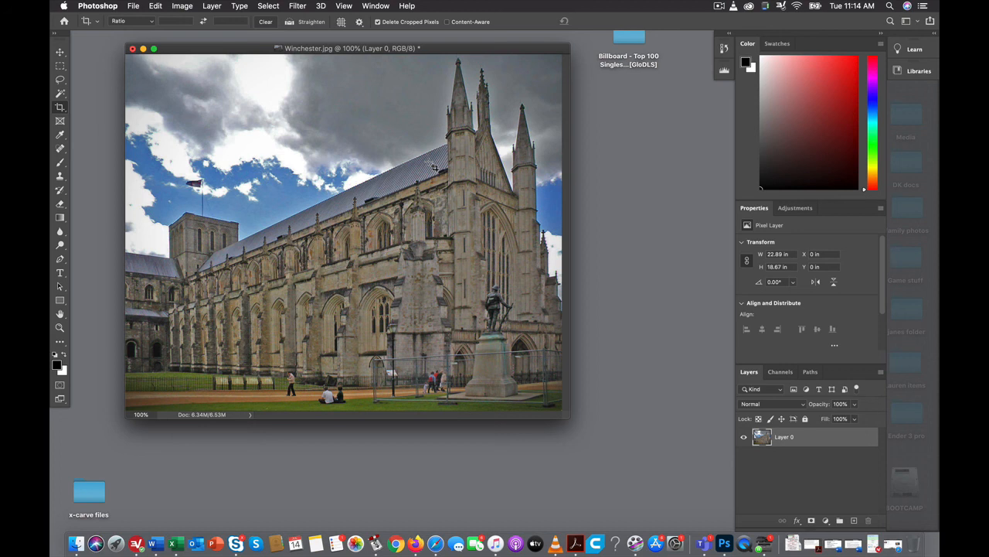
left_click(719, 7)
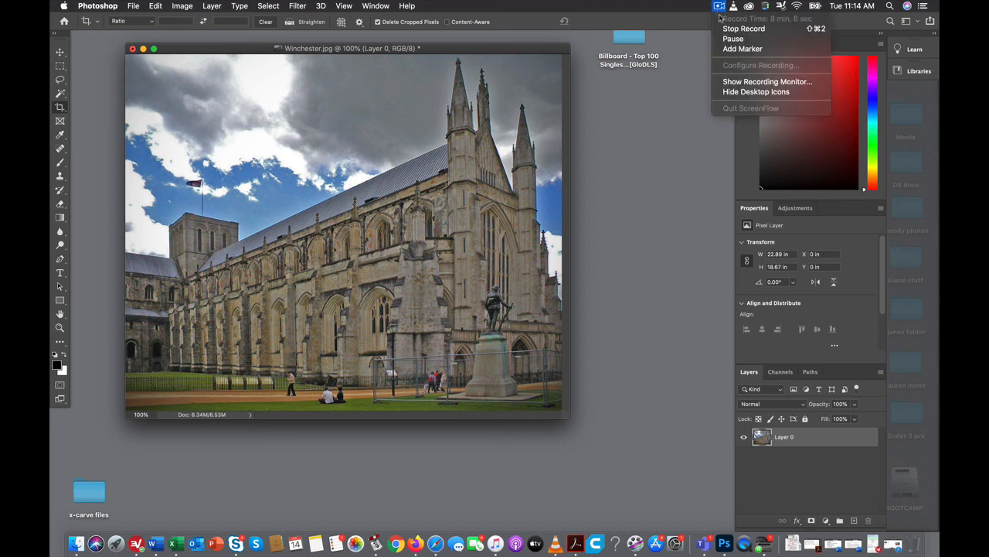